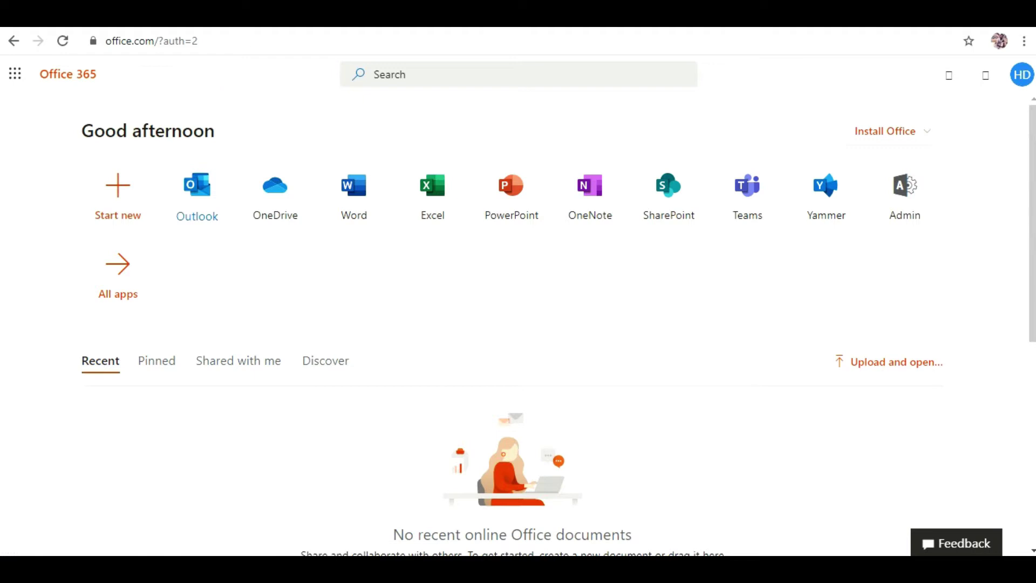
# - Go to the Outlook mailbox and open the automatic replies page of its full mail settings
pyautogui.click(276, 26)
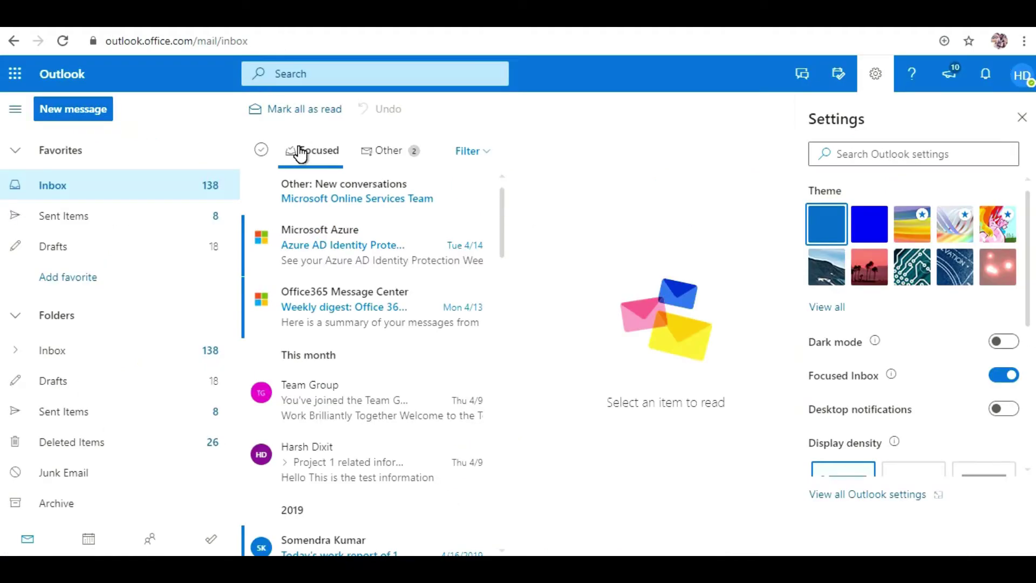
pyautogui.click(876, 86)
pyautogui.click(877, 85)
pyautogui.click(882, 495)
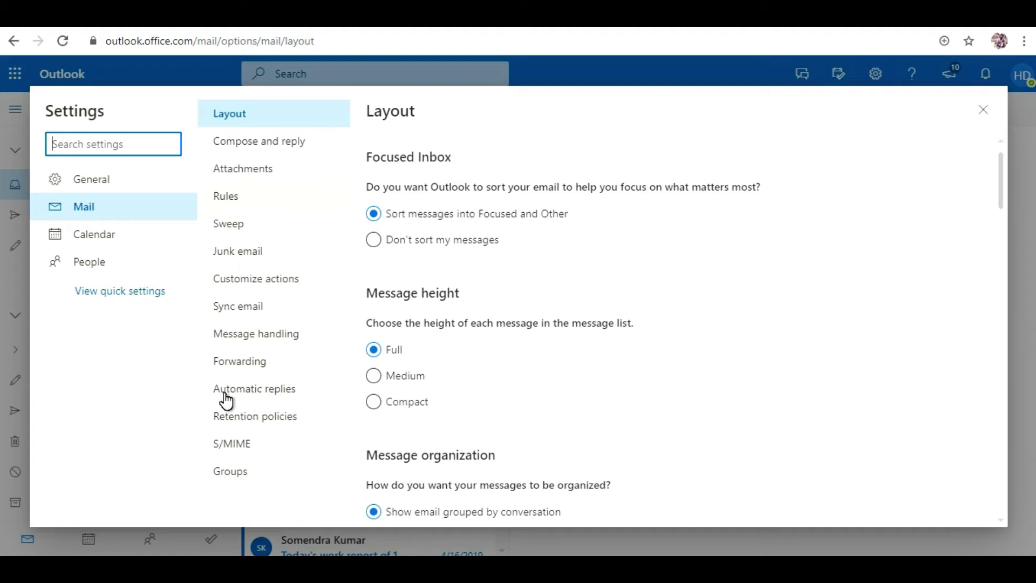
pyautogui.click(259, 393)
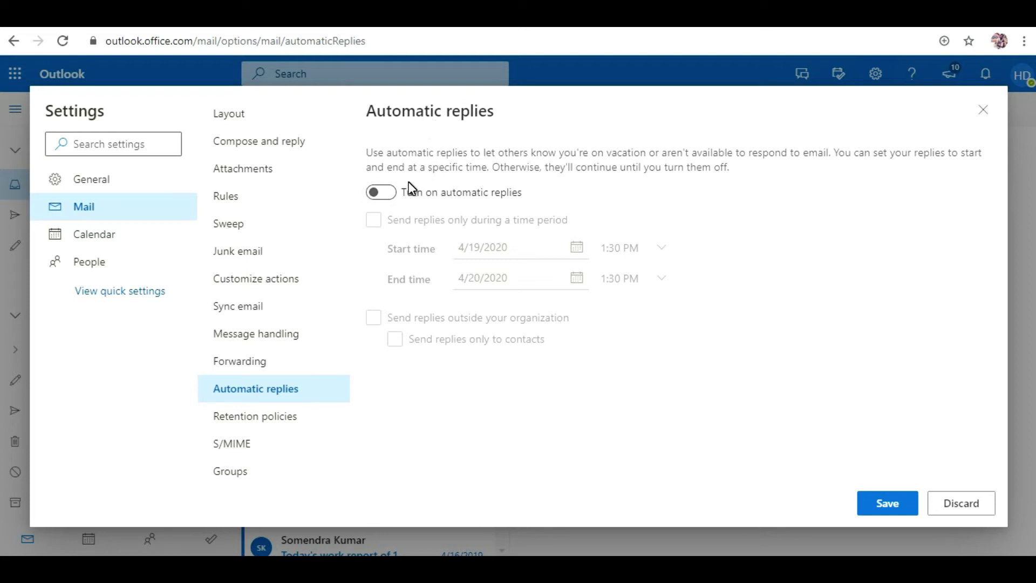
# - Turn on automatic replies and restrict them to a set time period
pyautogui.click(384, 200)
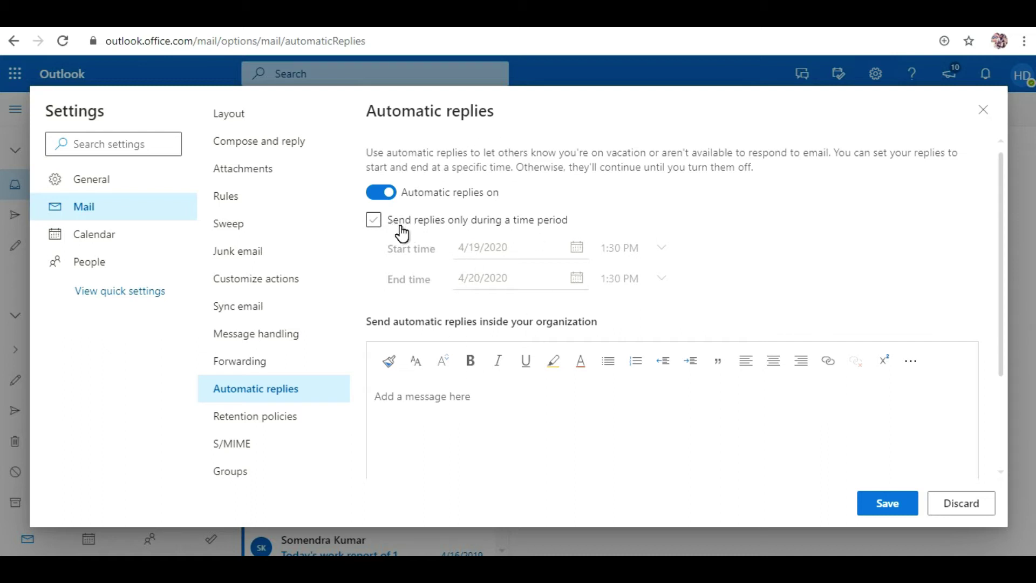
pyautogui.click(375, 228)
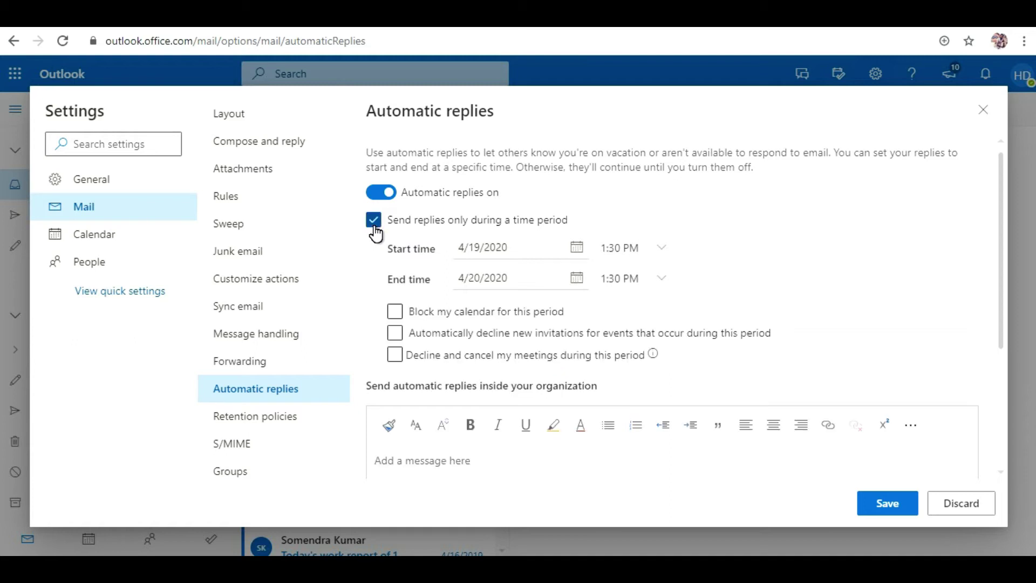
# - Review the start and end dates of the reply period and the options for blocking the calendar and declining meetings
pyautogui.moveTo(462, 250); pyautogui.dragTo(514, 254)
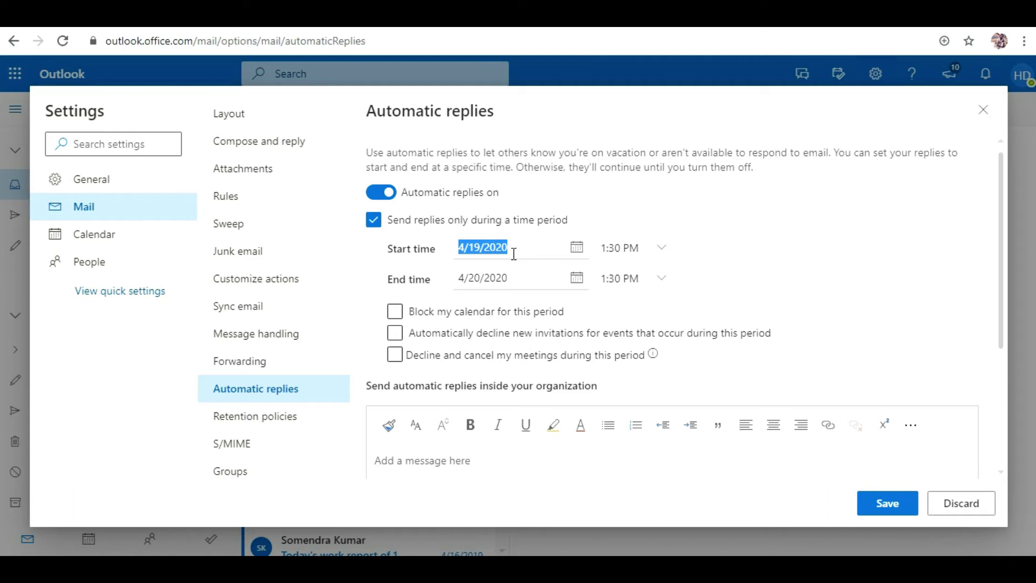
pyautogui.click(512, 254)
pyautogui.click(452, 264)
pyautogui.moveTo(463, 280); pyautogui.dragTo(508, 281)
pyautogui.click(509, 281)
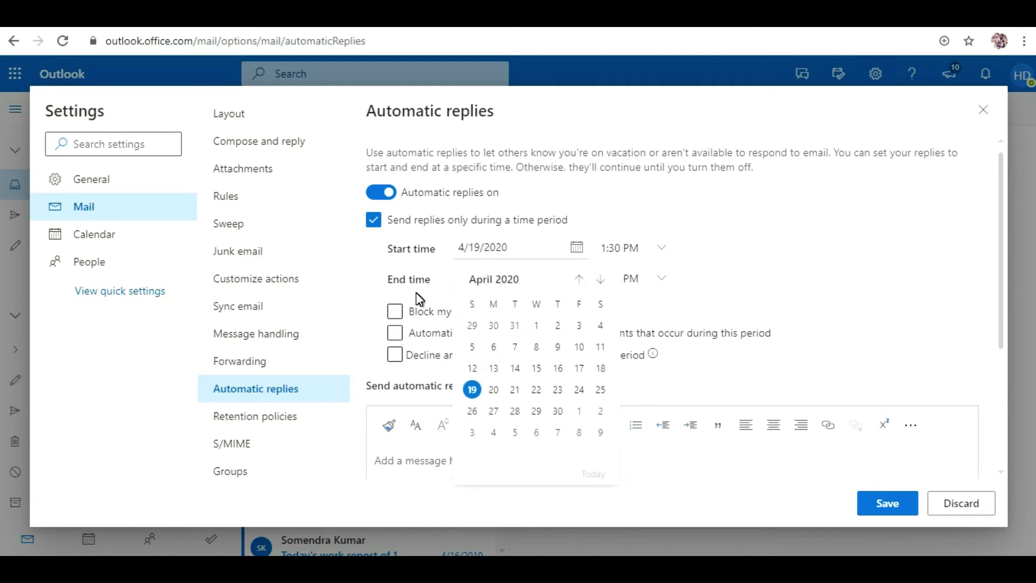
pyautogui.scroll(-3, 420, 297)
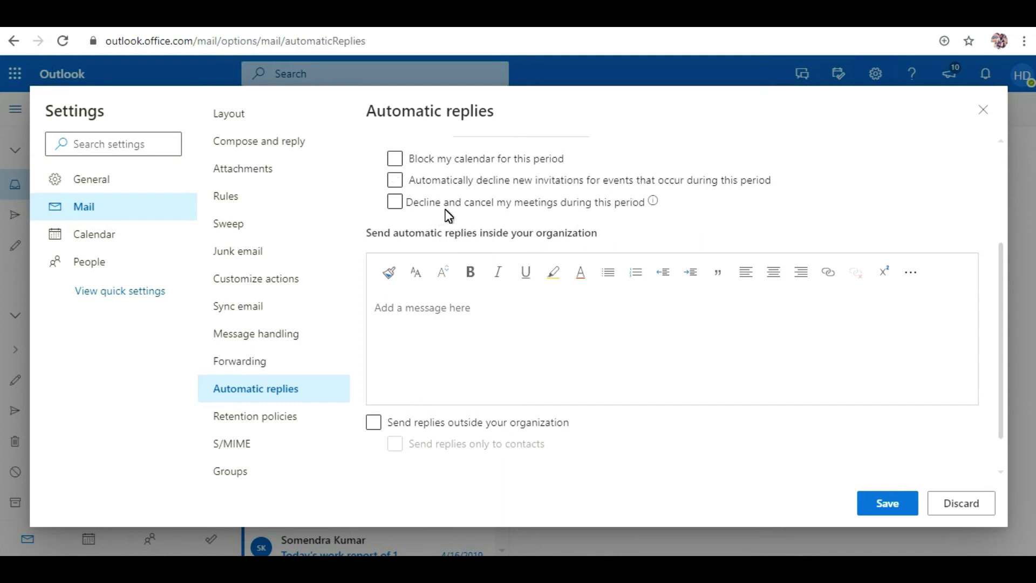
pyautogui.scroll(2, 586, 216)
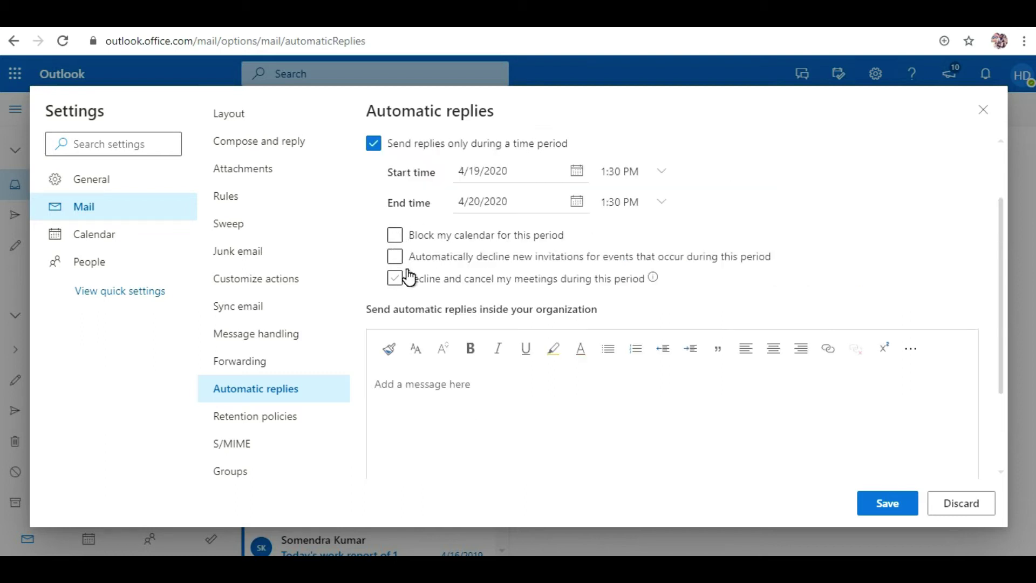
# - Write the reply for inside the organization: "Hi,", "I will be back on 20-4-2020 and will reply you soon" and "Thanks You" on separate lines
pyautogui.scroll(-2, 410, 253)
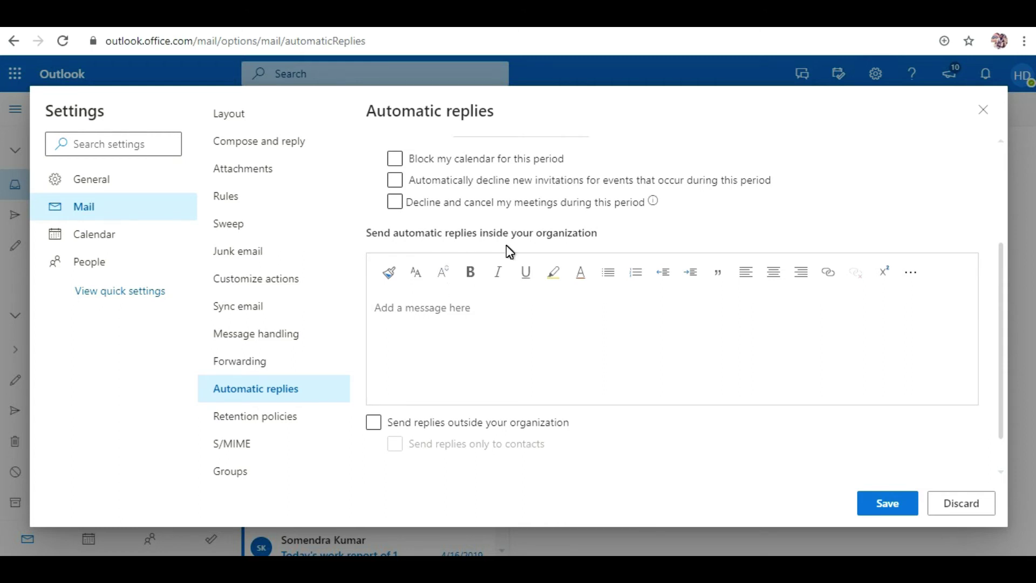
pyautogui.click(491, 313)
pyautogui.write('Hi')
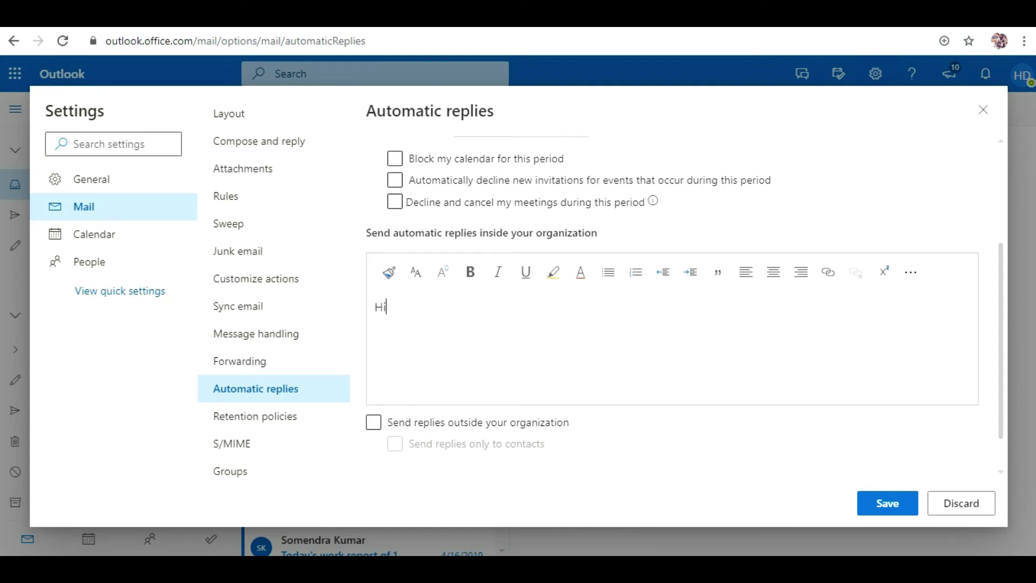
pyautogui.write(',')
pyautogui.press('Return')
pyautogui.write('I')
pyautogui.write(' a')
pyautogui.press('BackSpace')
pyautogui.write('will be back')
pyautogui.press('BackSpace')
pyautogui.press('BackSpace')
pyautogui.press('BackSpace')
pyautogui.write('ack on 20-40')
pyautogui.press('BackSpace')
pyautogui.write('-2020 and will reply you soon')
pyautogui.press('Return')
pyautogui.write('Than')
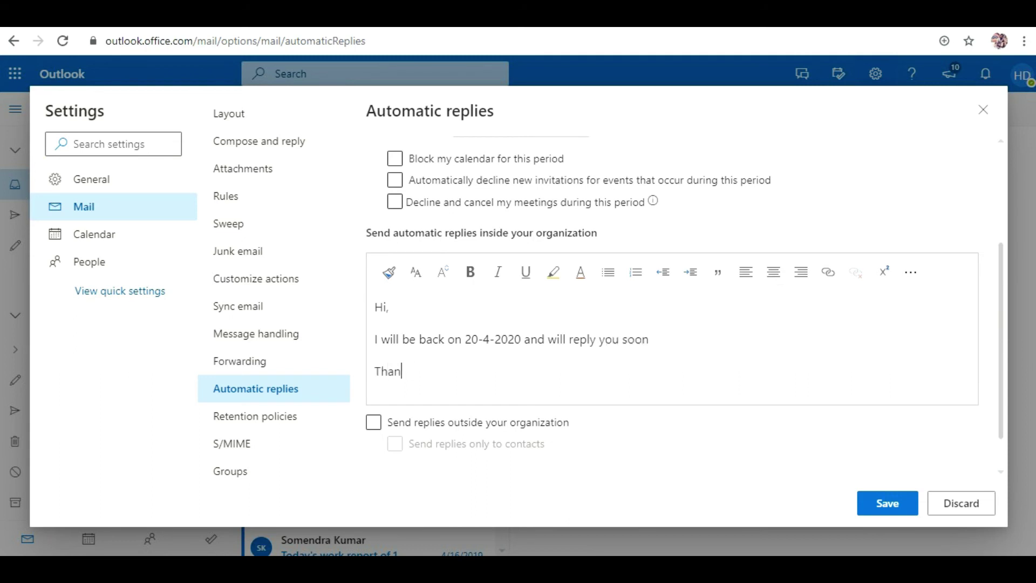
pyautogui.write('ks You')
# - Enable sending automatic replies to people outside the organization
pyautogui.scroll(-1, 701, 226)
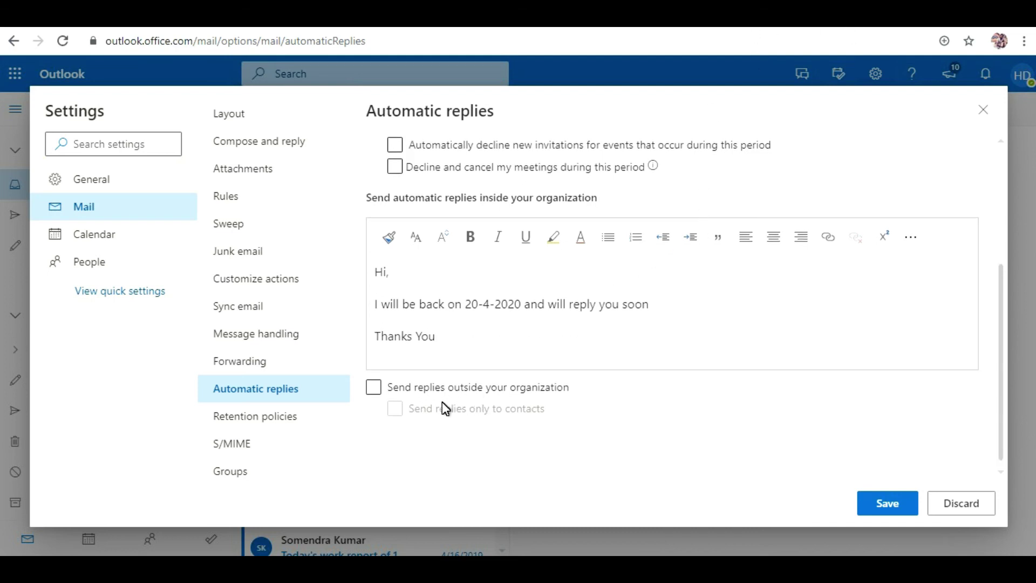
pyautogui.click(373, 389)
pyautogui.scroll(-3, 377, 391)
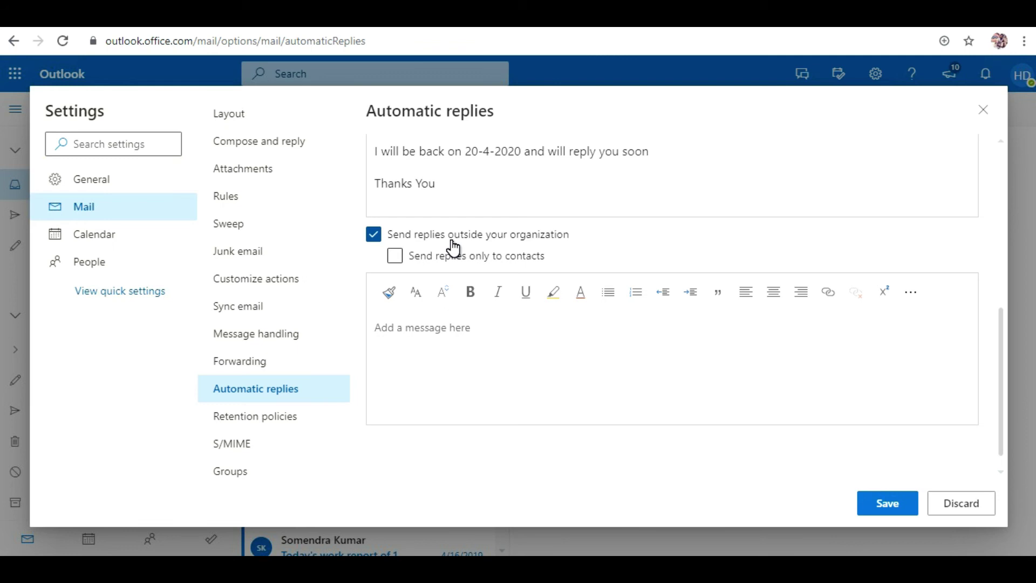
# - Write the external reply "Hi I am Out Of office and will reply you soon" with "Thank You" on a separate line
pyautogui.click(501, 340)
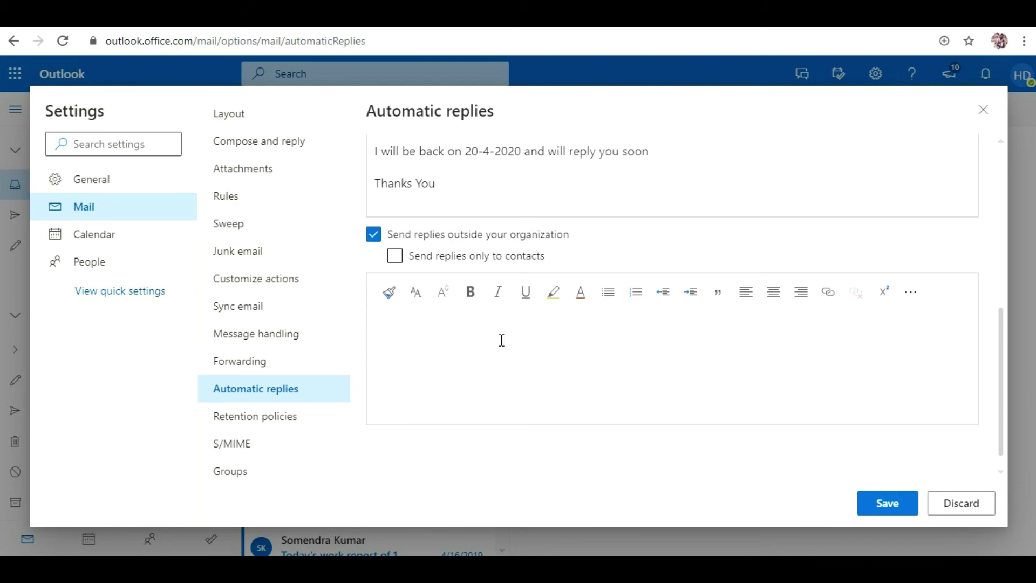
pyautogui.write('Hi I am Out Of office and will reply yo ')
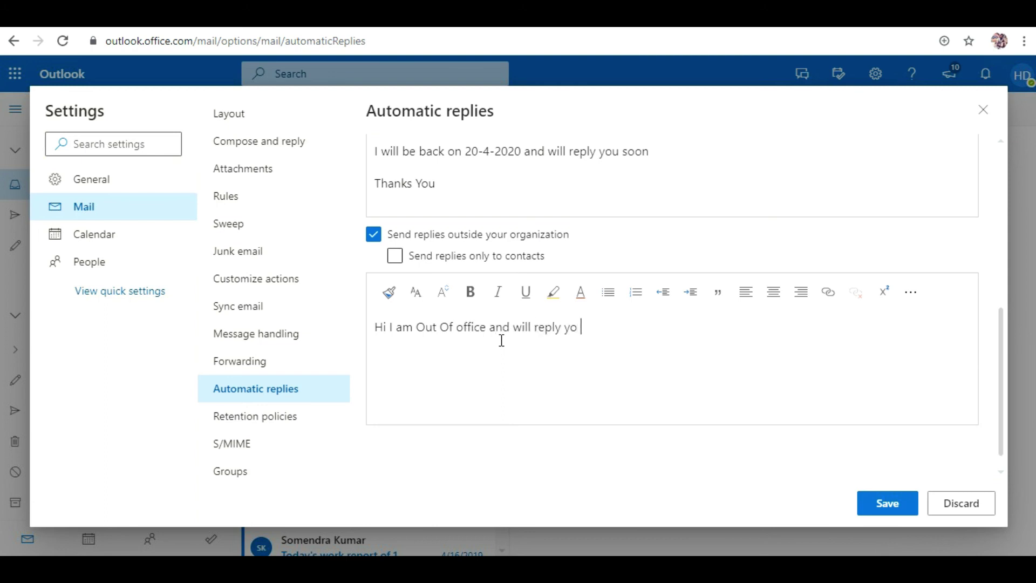
pyautogui.write('u soon')
pyautogui.press('Return')
pyautogui.press('Return')
pyautogui.write('Thank You')
# - Check the wording of both the internal and the external reply messages
pyautogui.scroll(2, 512, 345)
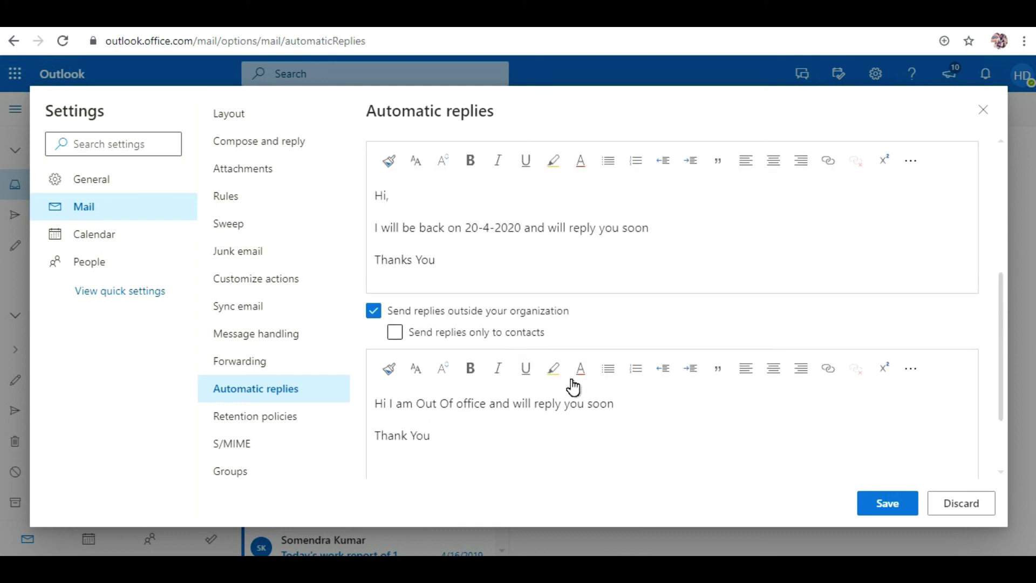
pyautogui.scroll(2, 565, 380)
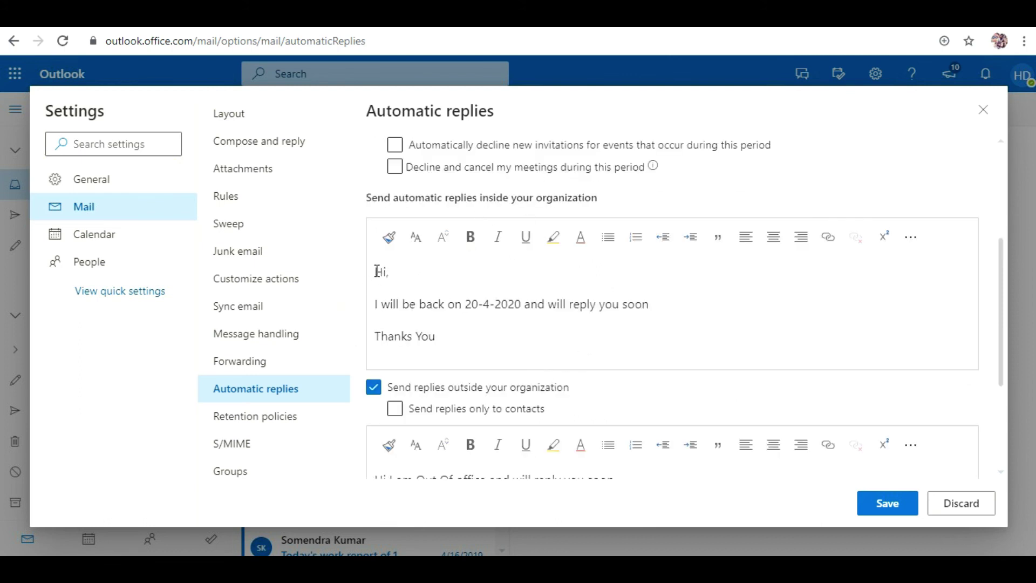
pyautogui.moveTo(377, 271); pyautogui.dragTo(439, 342)
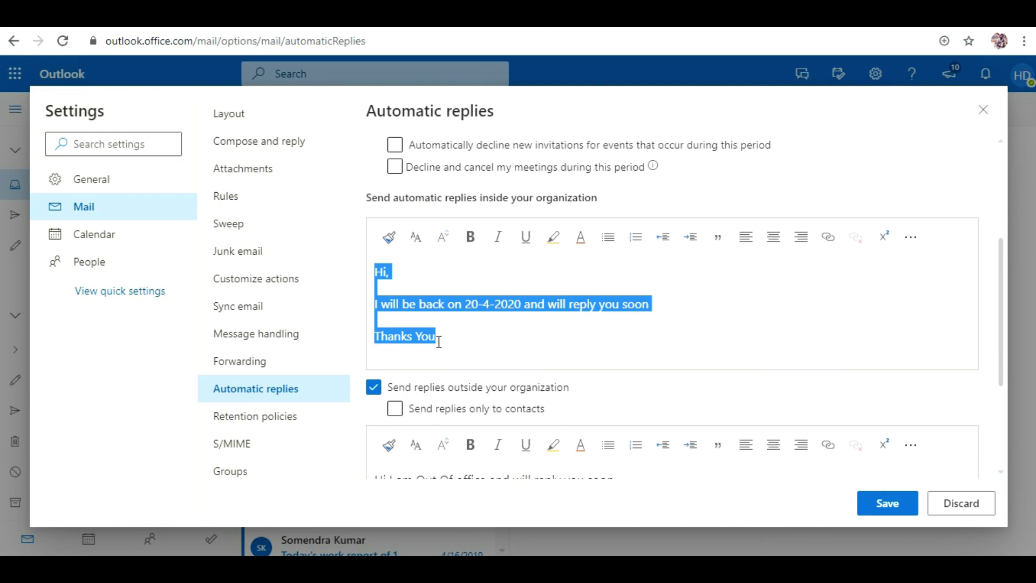
pyautogui.click(435, 339)
pyautogui.scroll(-3, 407, 316)
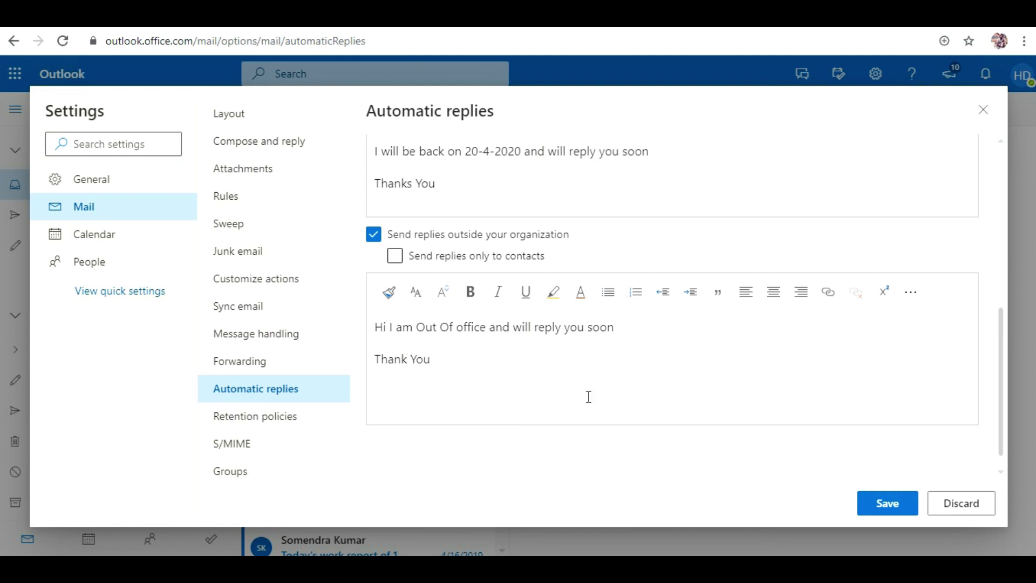
pyautogui.moveTo(430, 363); pyautogui.dragTo(375, 330)
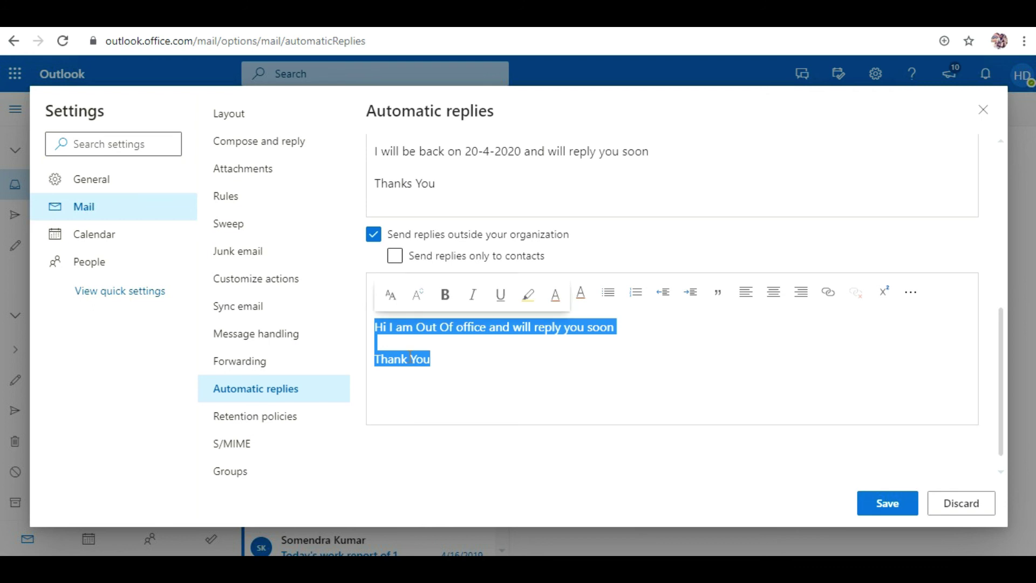
pyautogui.click(410, 358)
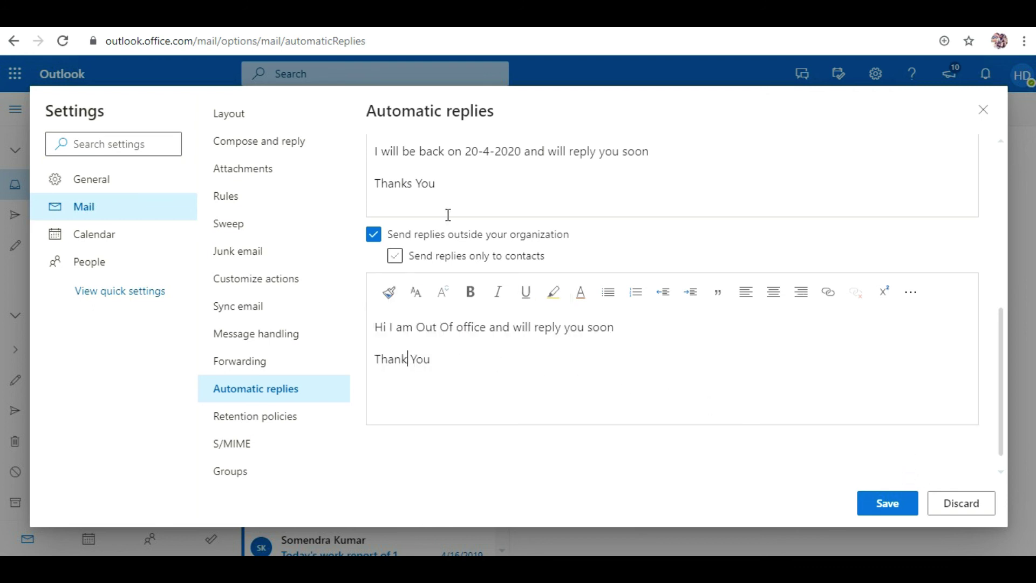
pyautogui.scroll(3, 484, 248)
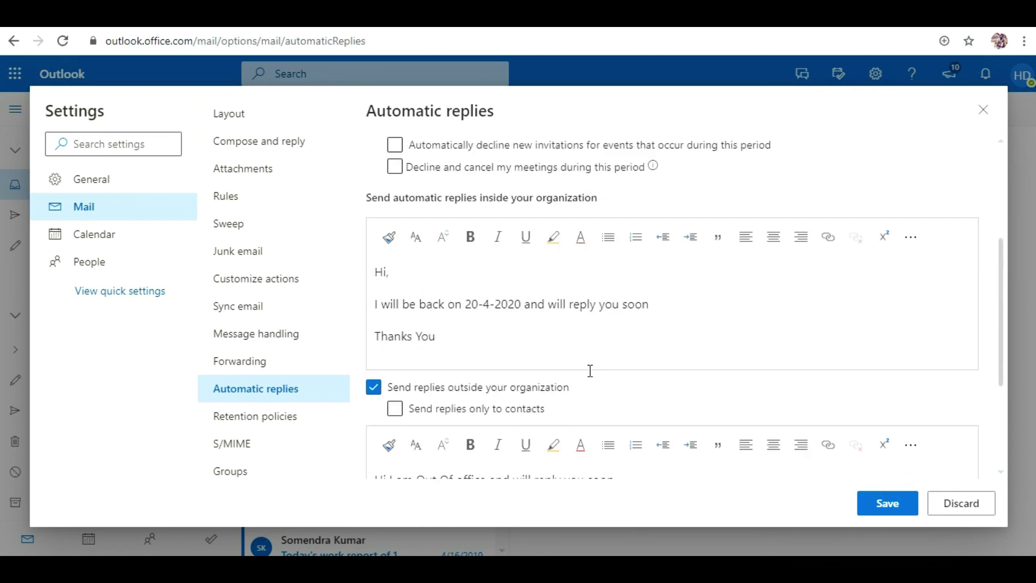
# - Save the automatic reply settings and go over the saved page
pyautogui.click(889, 506)
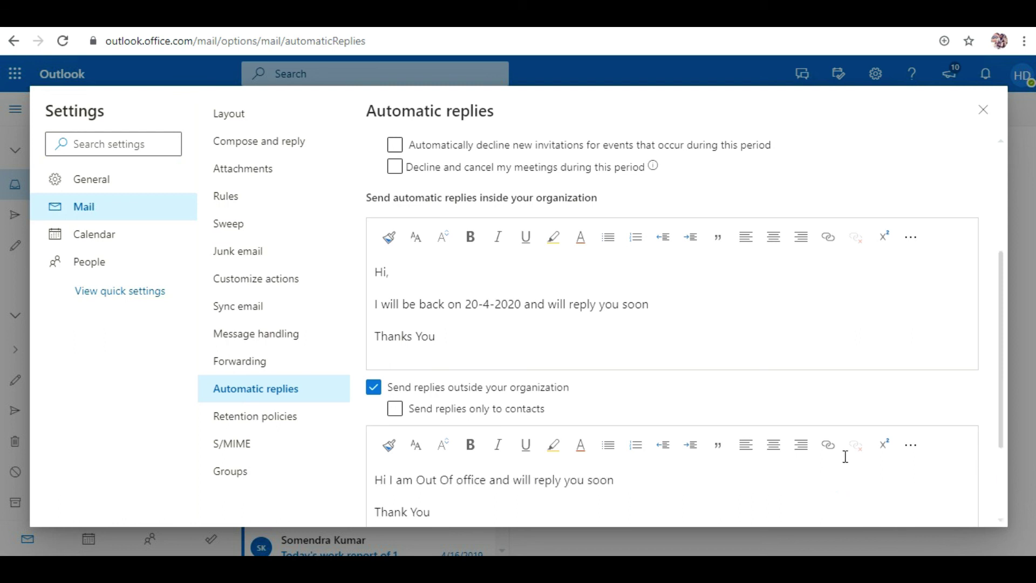
pyautogui.scroll(-2, 783, 394)
pyautogui.scroll(5, 715, 330)
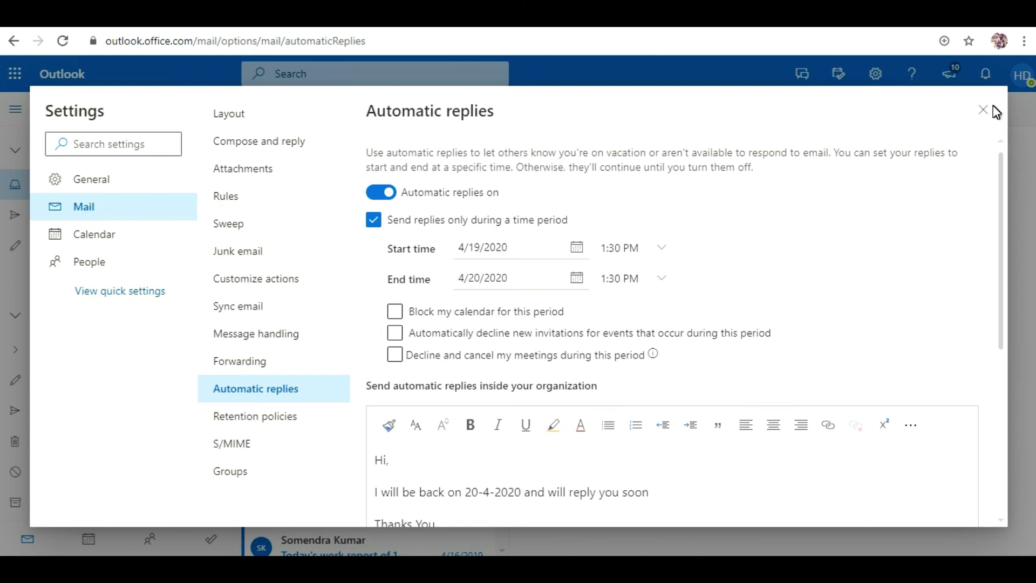